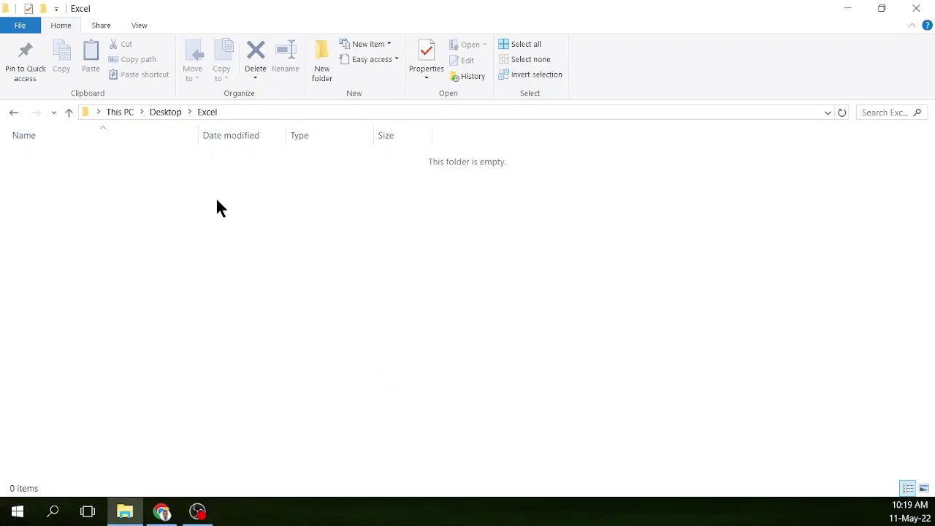
- Create a new Microsoft Excel Worksheet in the Excel folder on the Desktop and name it File-1
{"action": "right_click", "coordinate": [195, 188]}
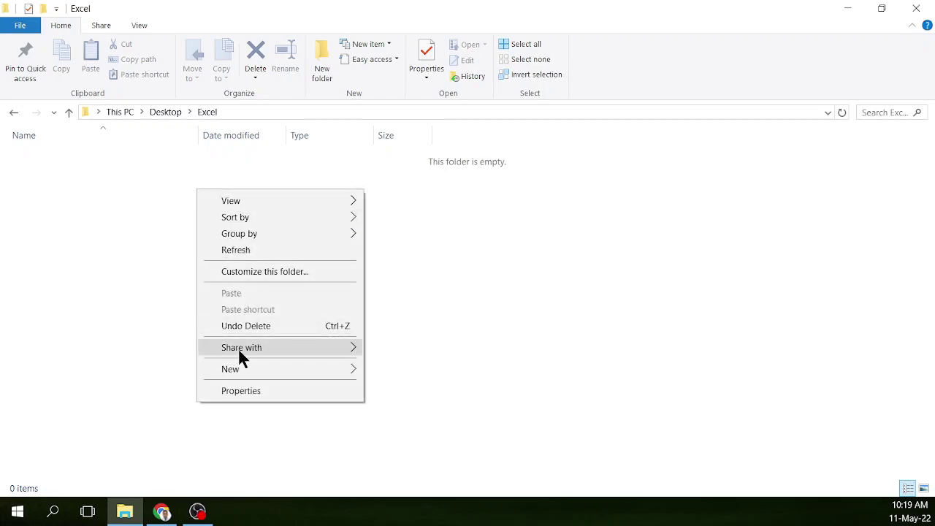
{"action": "left_click", "coordinate": [156, 232]}
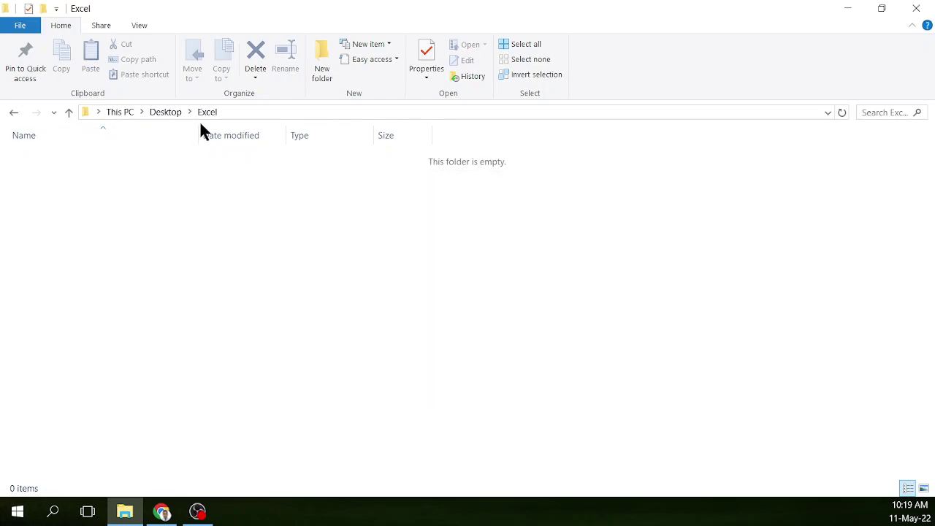
{"action": "right_click", "coordinate": [248, 209]}
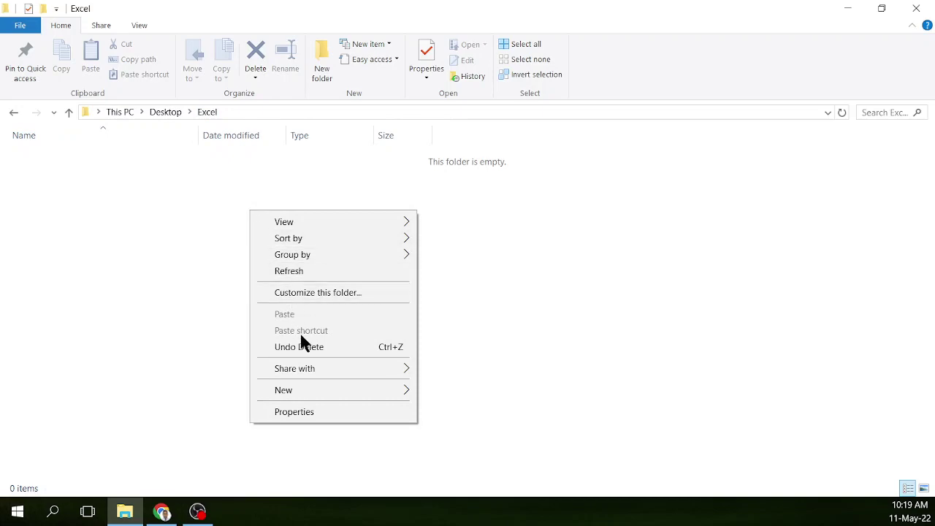
{"action": "mouse_move", "coordinate": [295, 388]}
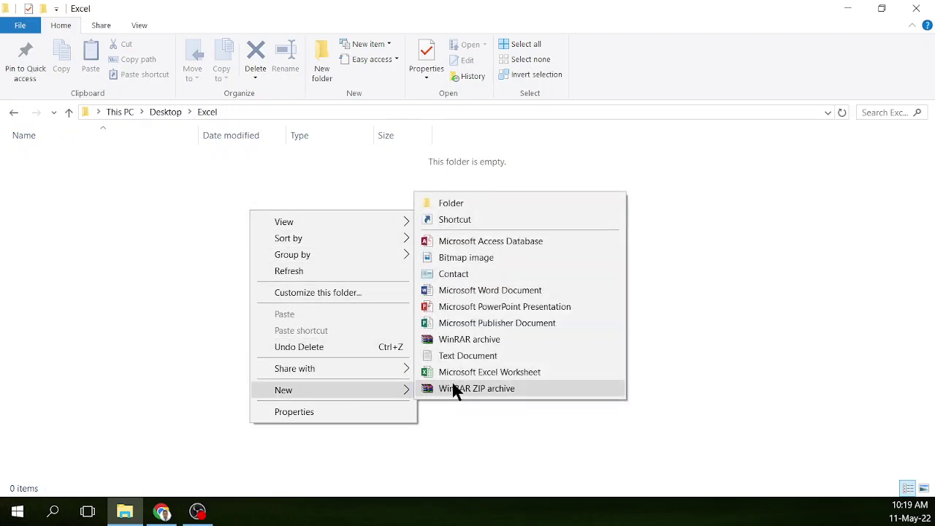
{"action": "left_click", "coordinate": [509, 372]}
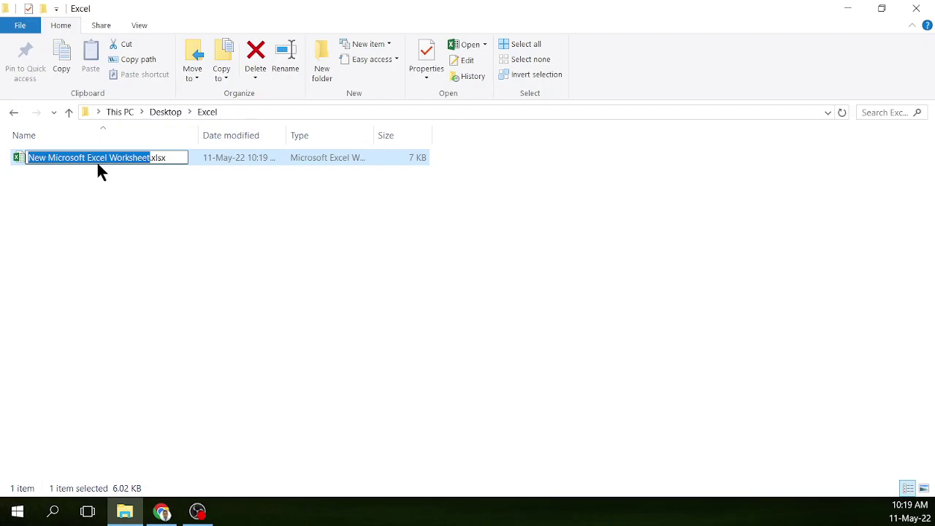
{"action": "type", "text": "File"}
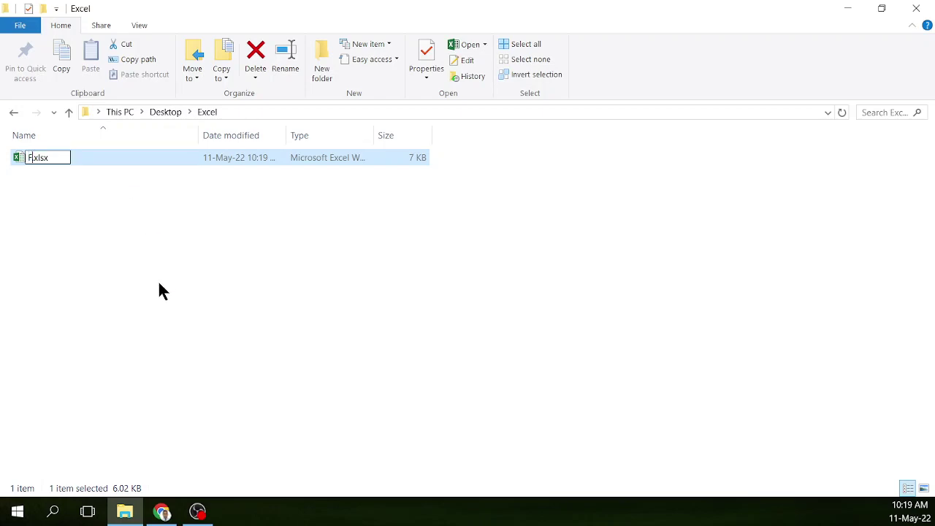
{"action": "type", "text": "-1"}
{"action": "key", "text": "Return"}
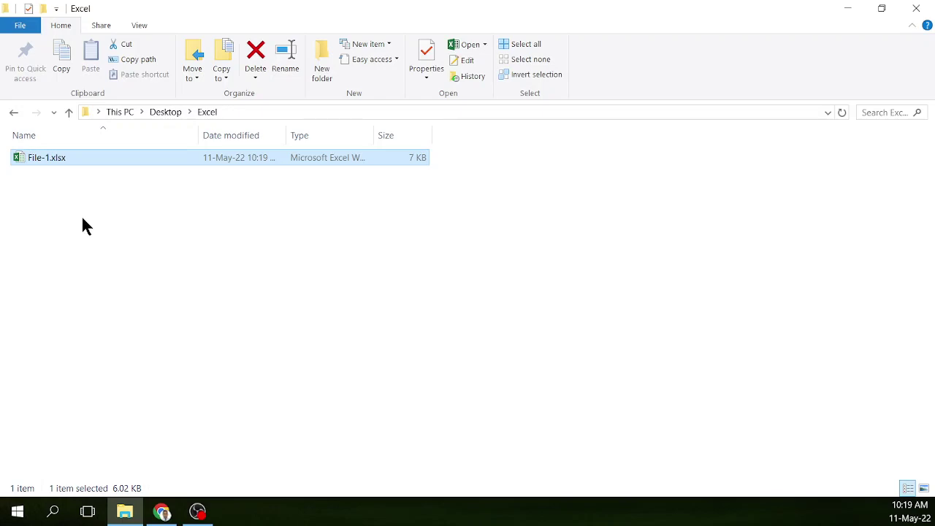
{"action": "right_click", "coordinate": [46, 158]}
{"action": "left_click", "coordinate": [87, 464]}
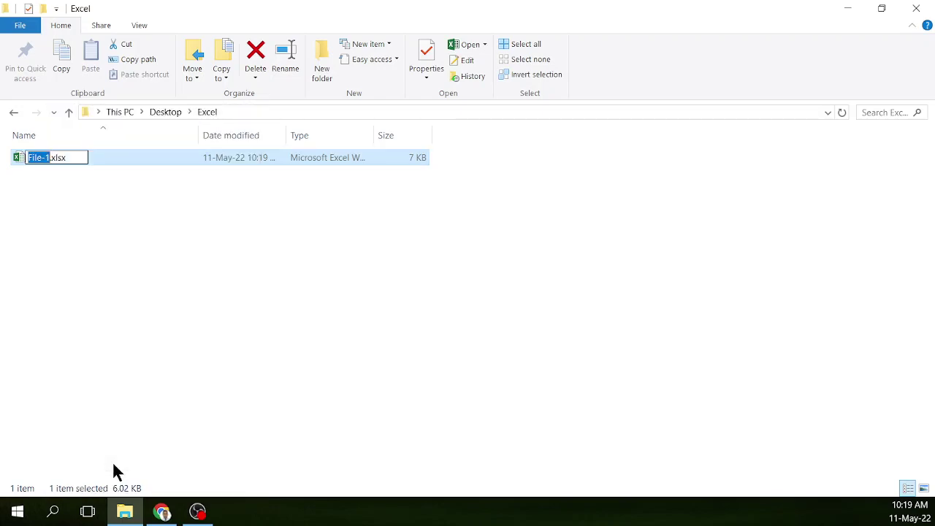
{"action": "key", "text": "Right"}
{"action": "key", "text": "Left"}
{"action": "key", "text": "Left"}
{"action": "key", "text": "Left"}
{"action": "key", "text": "Left"}
- Open File-1.xlsx from the folder to view the workbook, and close it again
{"action": "key", "text": "Return"}
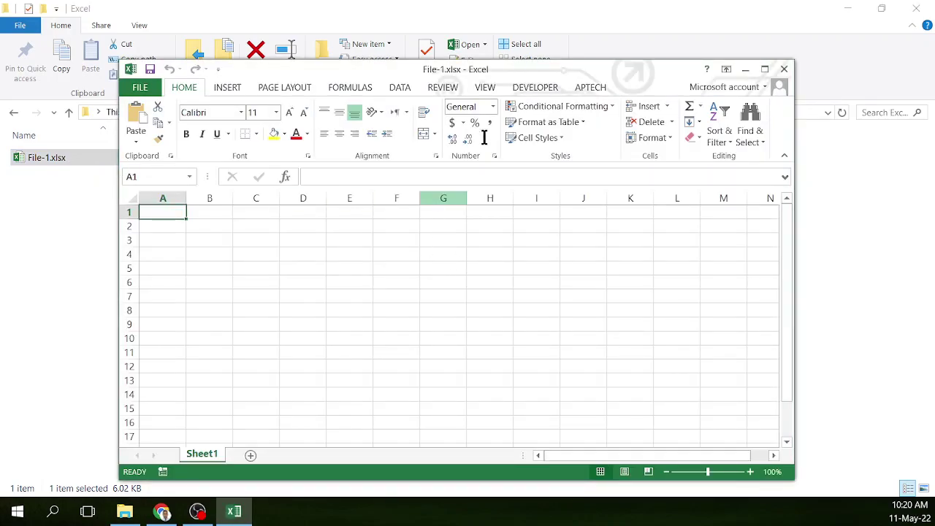
{"action": "left_click_drag", "start_coordinate": [455, 71], "coordinate": [430, 89]}
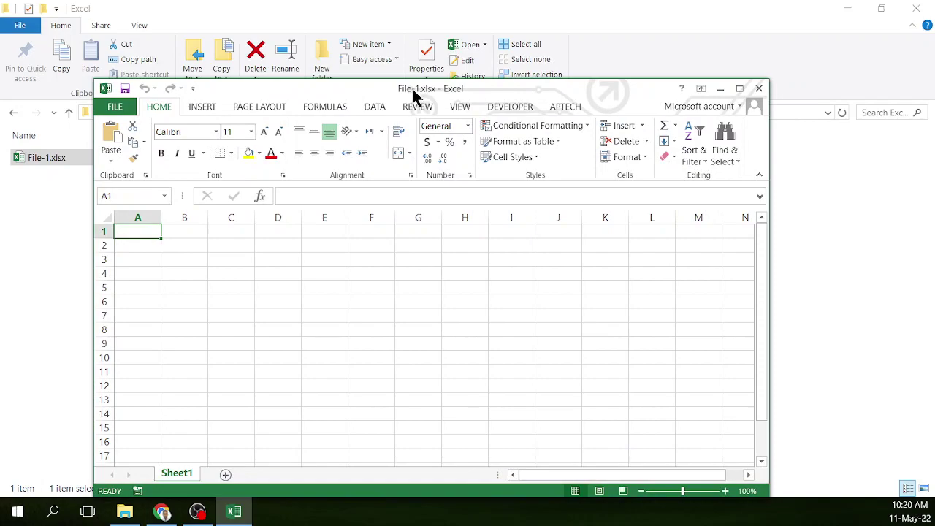
{"action": "left_click", "coordinate": [759, 89]}
{"action": "left_click", "coordinate": [389, 353]}
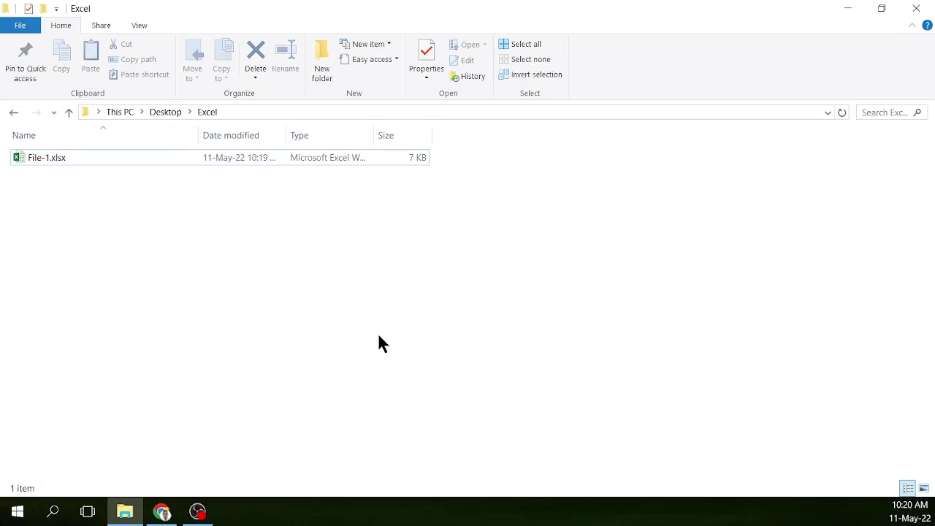
- Find Excel 2013 by searching the computer for "excel", launch it and create a blank workbook
{"action": "left_click", "coordinate": [18, 514]}
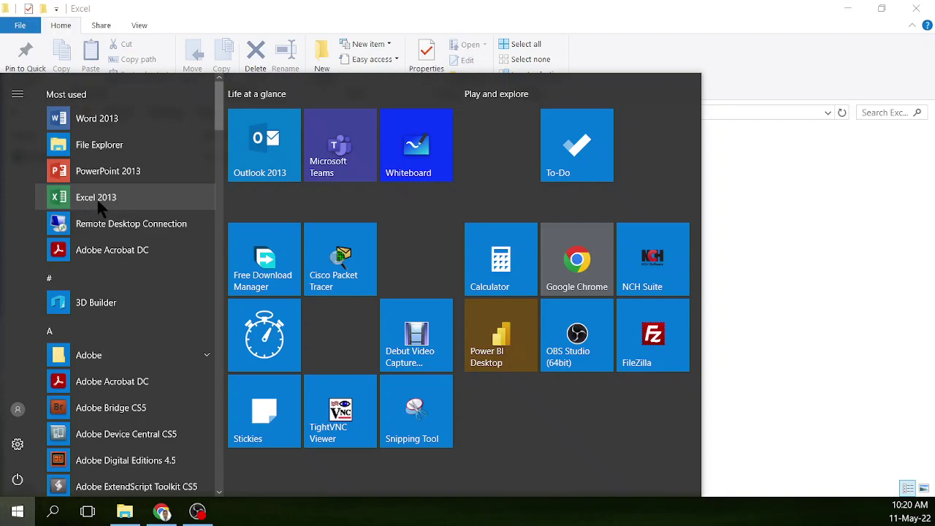
{"action": "left_click", "coordinate": [53, 512]}
{"action": "type", "text": "excel"}
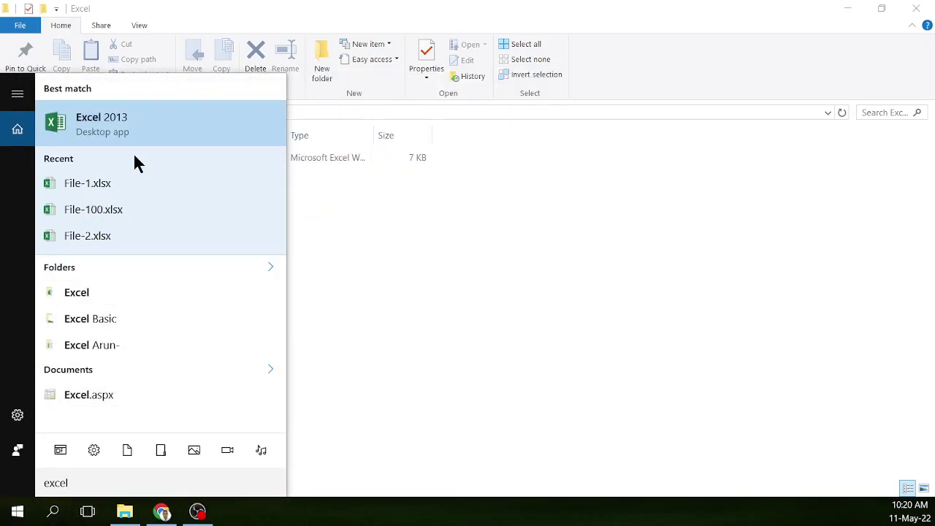
{"action": "left_click", "coordinate": [103, 121]}
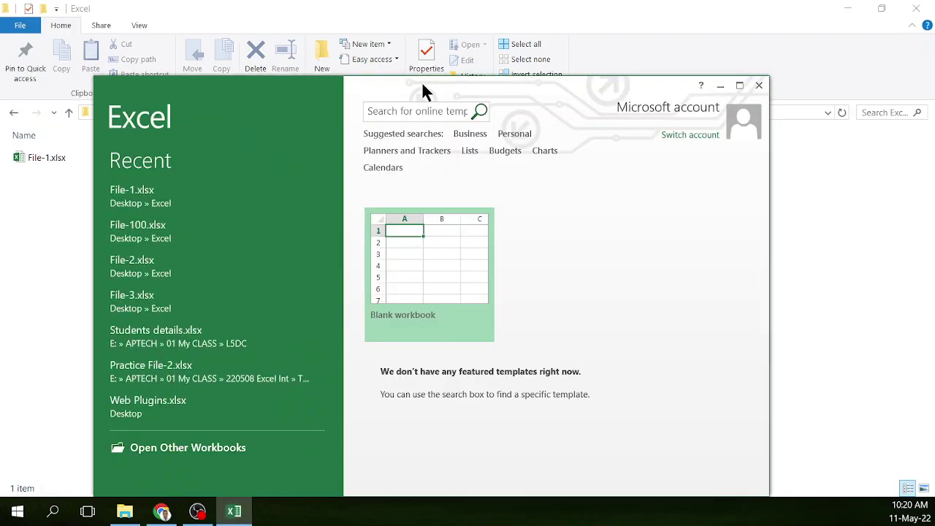
{"action": "left_click_drag", "start_coordinate": [423, 83], "coordinate": [404, 71]}
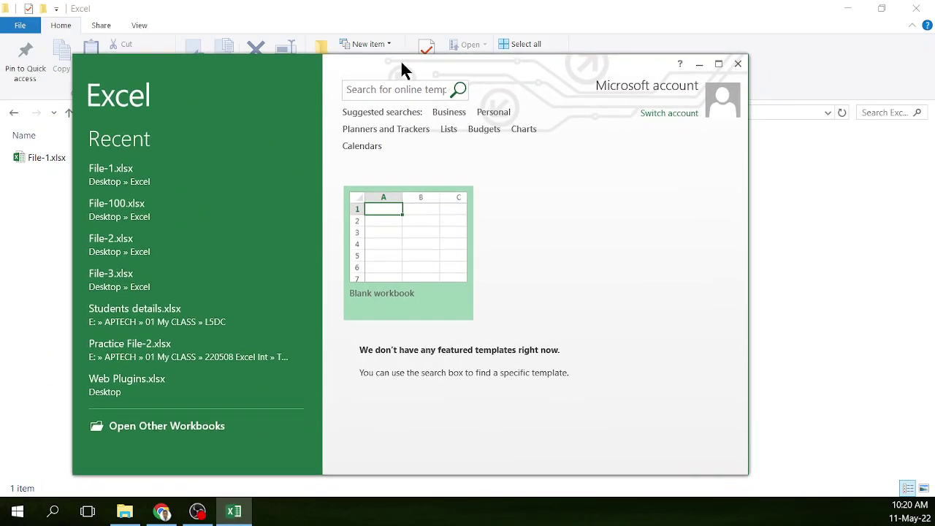
{"action": "left_click", "coordinate": [404, 246]}
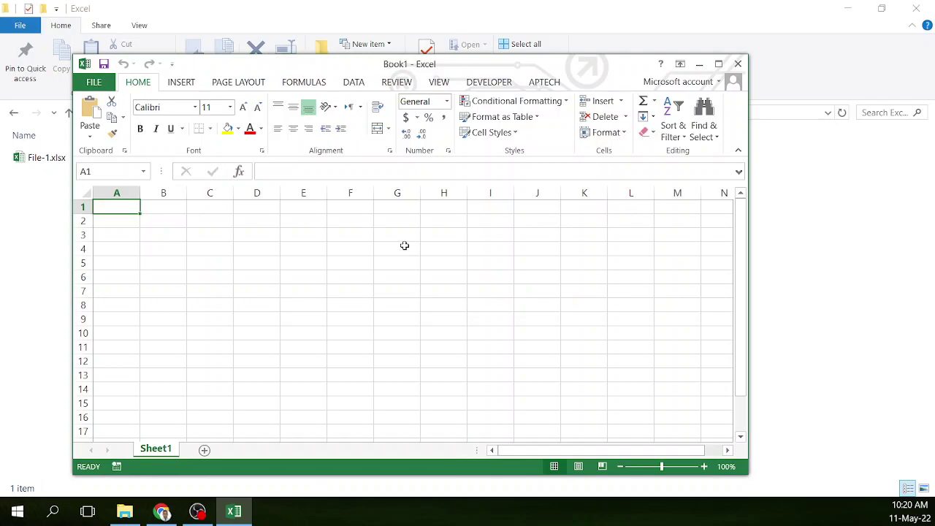
{"action": "mouse_move", "coordinate": [395, 71]}
{"action": "left_mouse_down"}
{"action": "mouse_move", "coordinate": [423, 73]}
{"action": "mouse_move", "coordinate": [402, 78]}
{"action": "mouse_move", "coordinate": [412, 76]}
{"action": "left_mouse_up"}
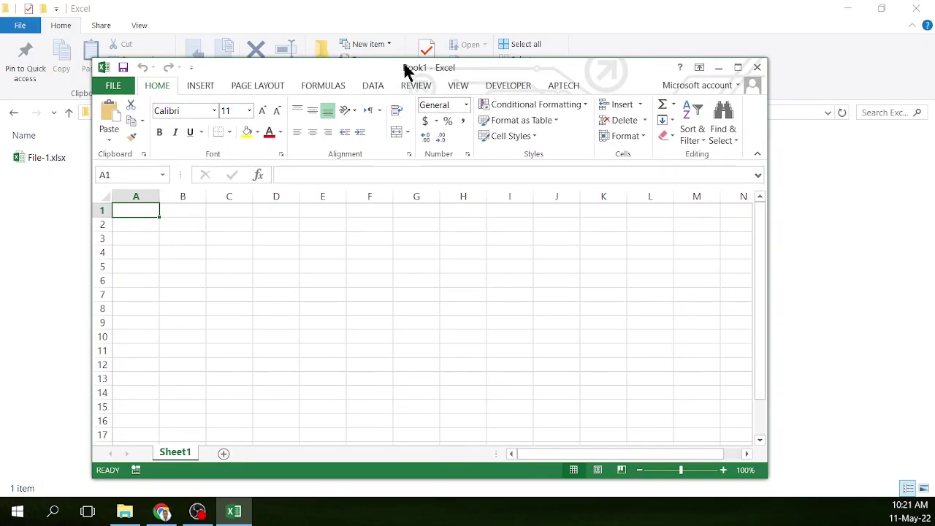
{"action": "left_click", "coordinate": [291, 247]}
- Save the blank workbook as File-2 in the Desktop's Excel folder and close it
{"action": "left_click", "coordinate": [122, 66]}
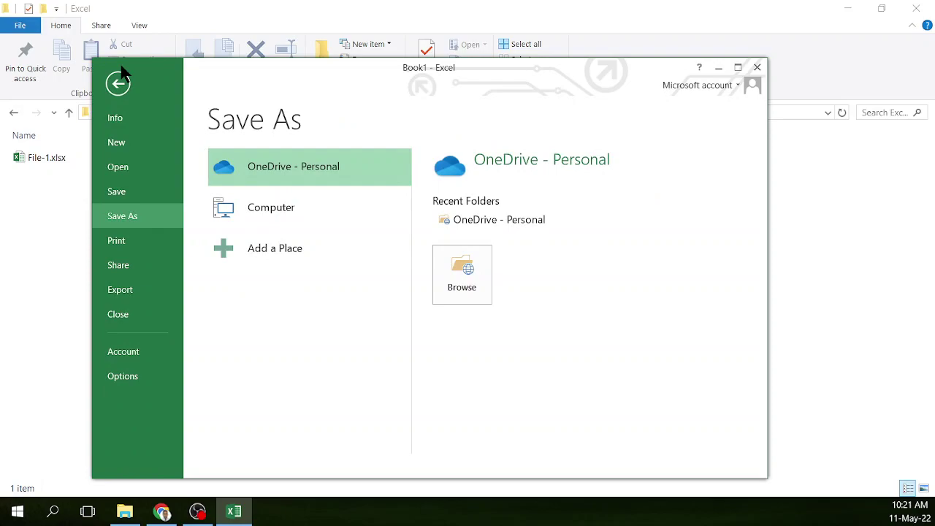
{"action": "left_click", "coordinate": [259, 210]}
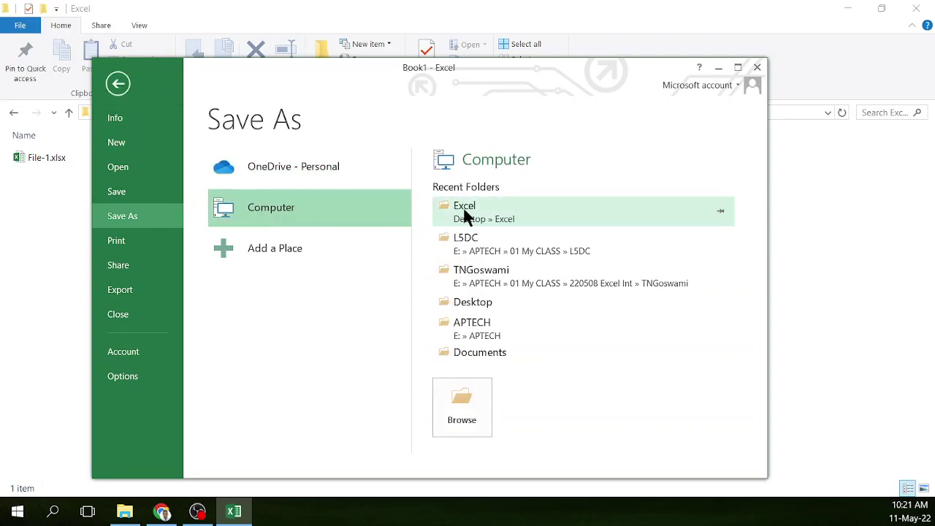
{"action": "left_click", "coordinate": [466, 302]}
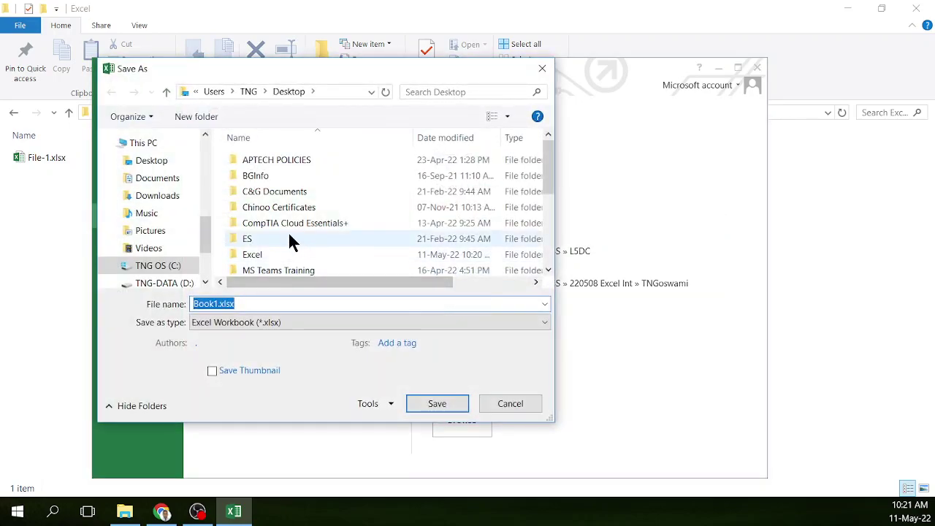
{"action": "double_click", "coordinate": [244, 253]}
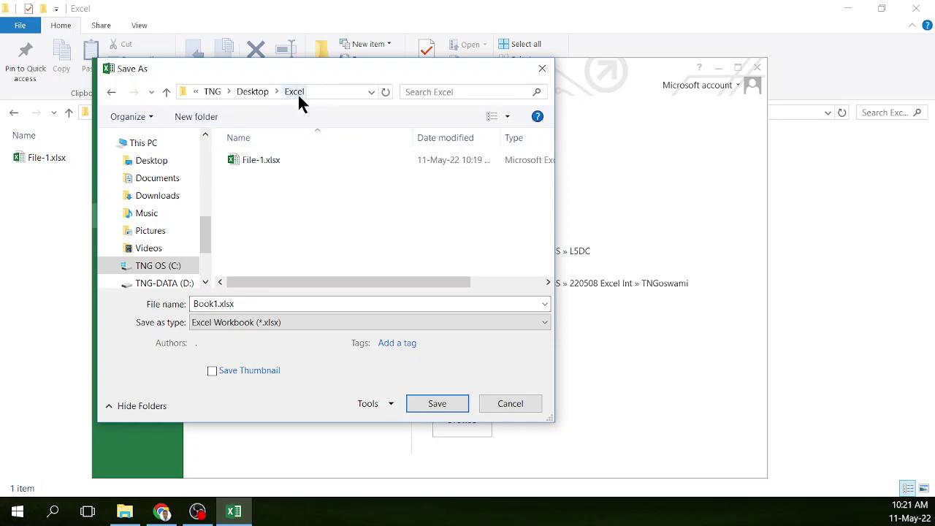
{"action": "double_click", "coordinate": [219, 303]}
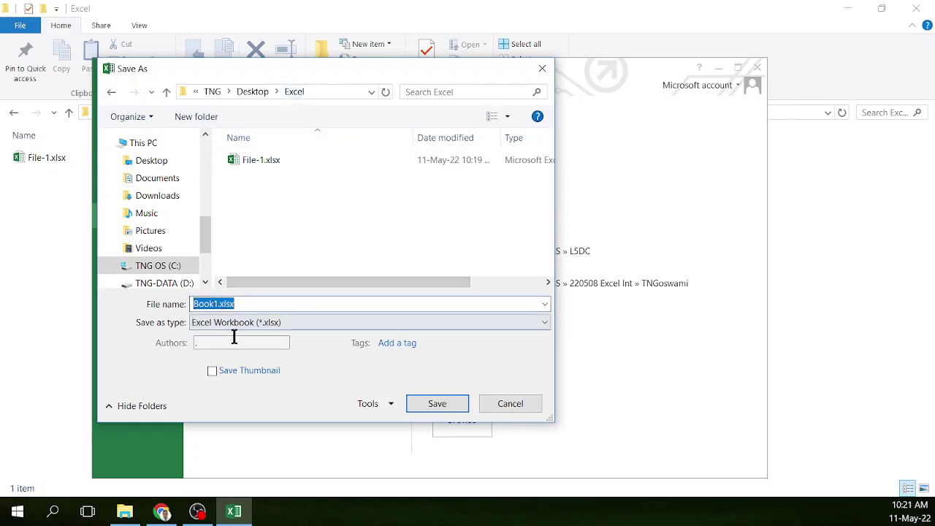
{"action": "type", "text": "File-2"}
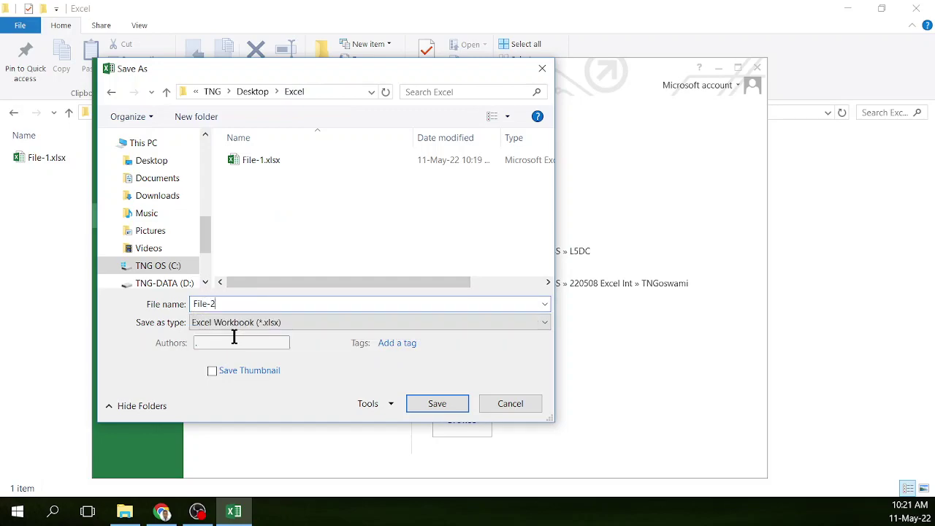
{"action": "left_click", "coordinate": [431, 404]}
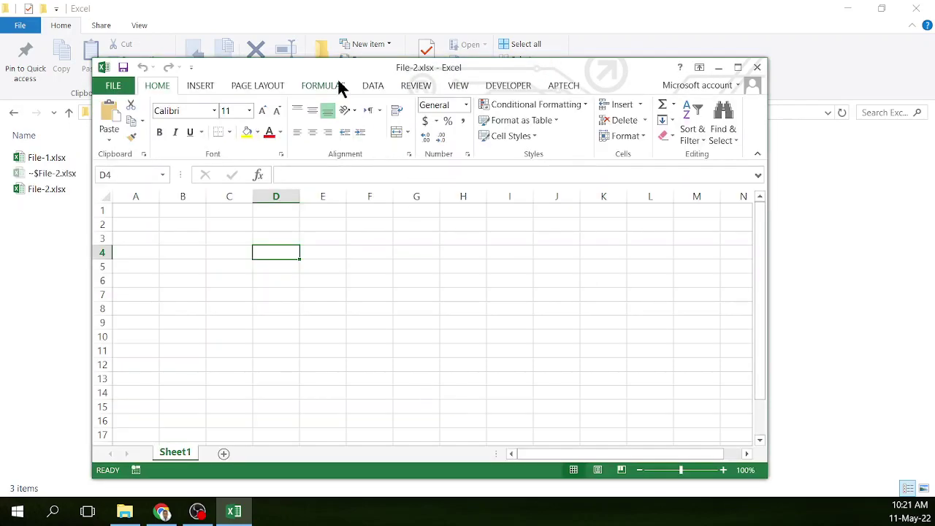
{"action": "left_click", "coordinate": [757, 67]}
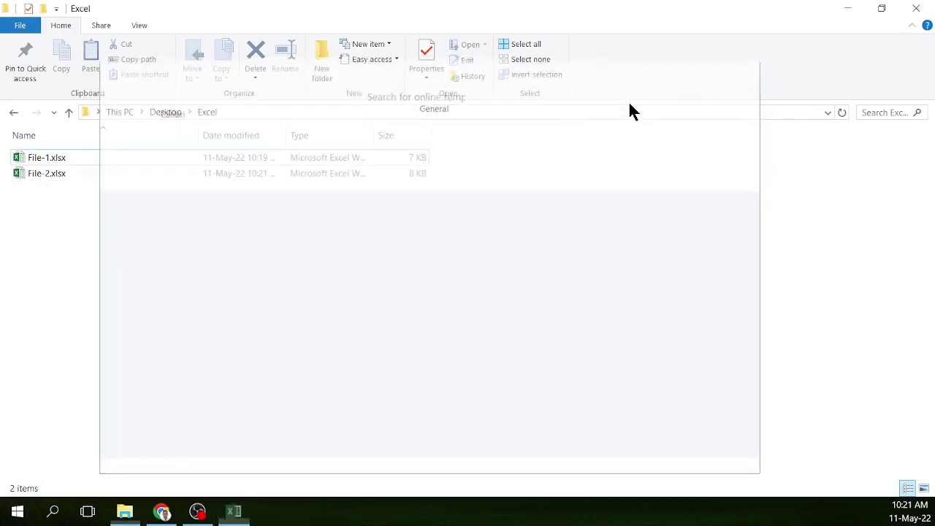
{"action": "left_click", "coordinate": [41, 179]}
{"action": "left_click", "coordinate": [100, 286]}
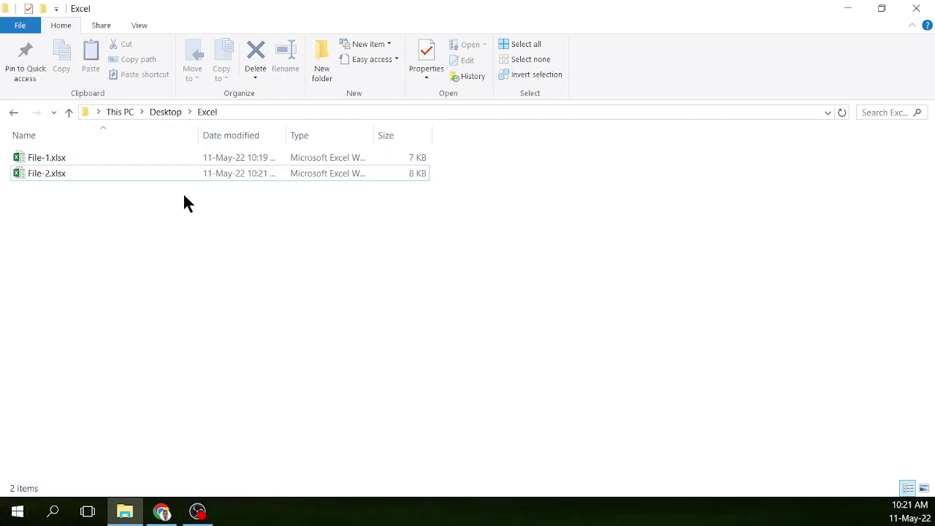
- Open File-1.xlsx from the folder and enter "Microsoft Excel" in cell C2
{"action": "double_click", "coordinate": [57, 158]}
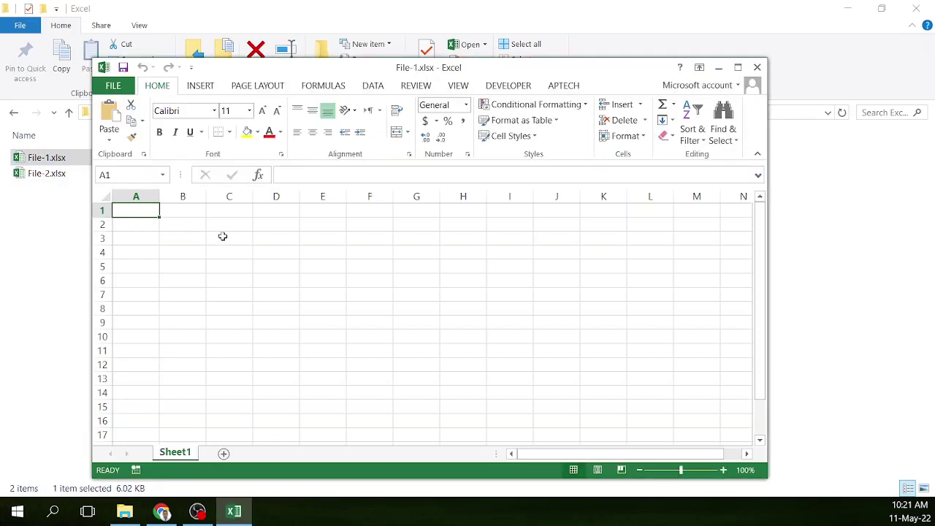
{"action": "left_click", "coordinate": [235, 227]}
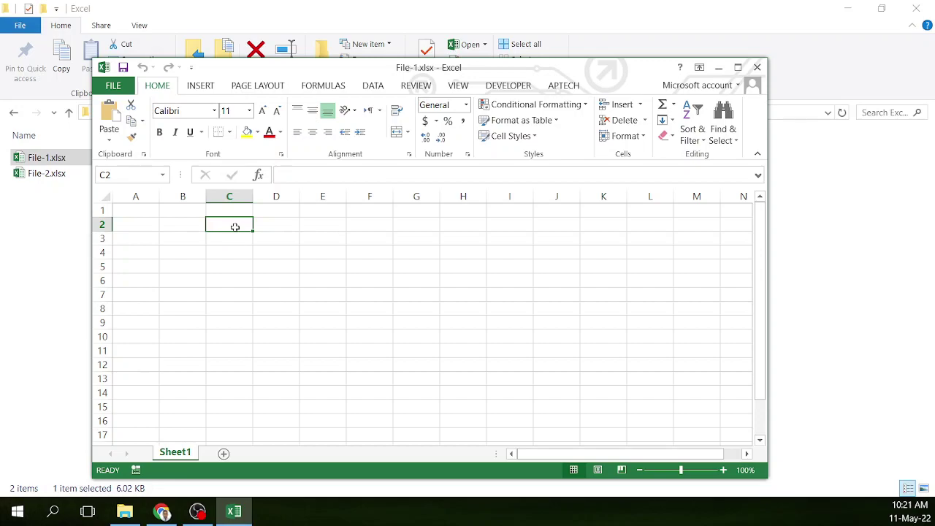
{"action": "type", "text": "Microso"}
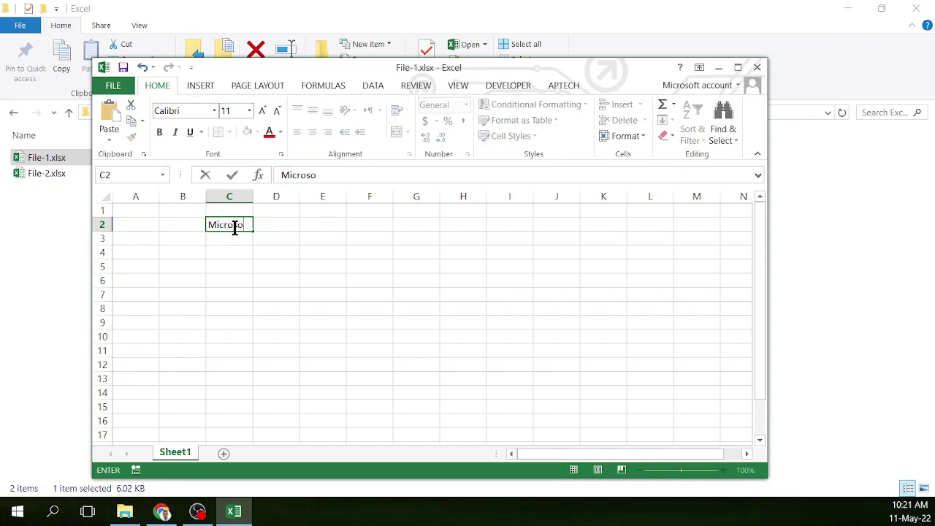
{"action": "type", "text": "ft Excel"}
{"action": "left_click", "coordinate": [237, 278]}
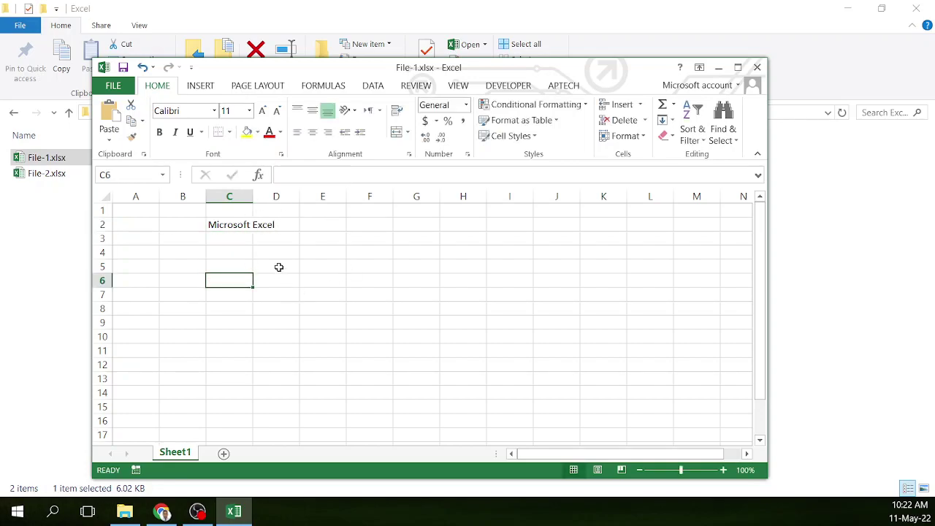
- Save the changes to File-1.xlsx and close the workbook
{"action": "left_click", "coordinate": [123, 69]}
{"action": "left_click", "coordinate": [113, 87]}
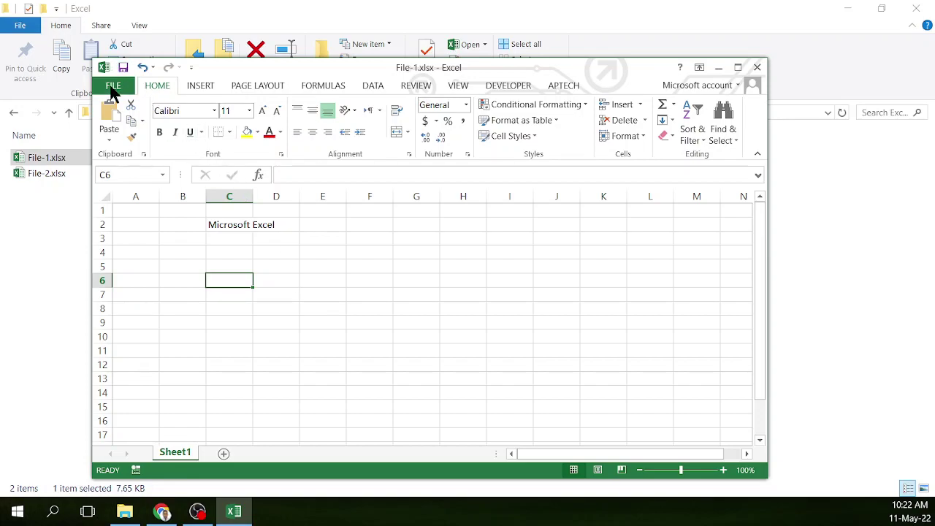
{"action": "left_click", "coordinate": [120, 192]}
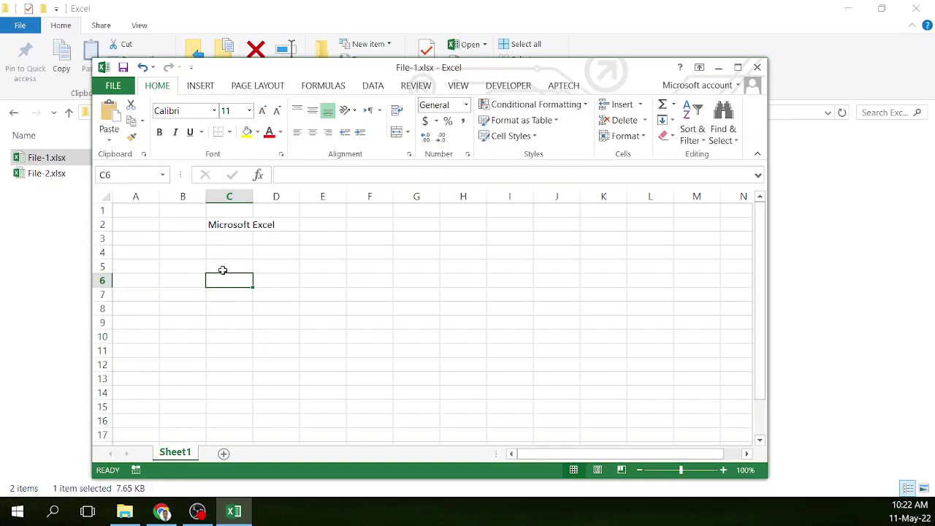
{"action": "left_click", "coordinate": [756, 68]}
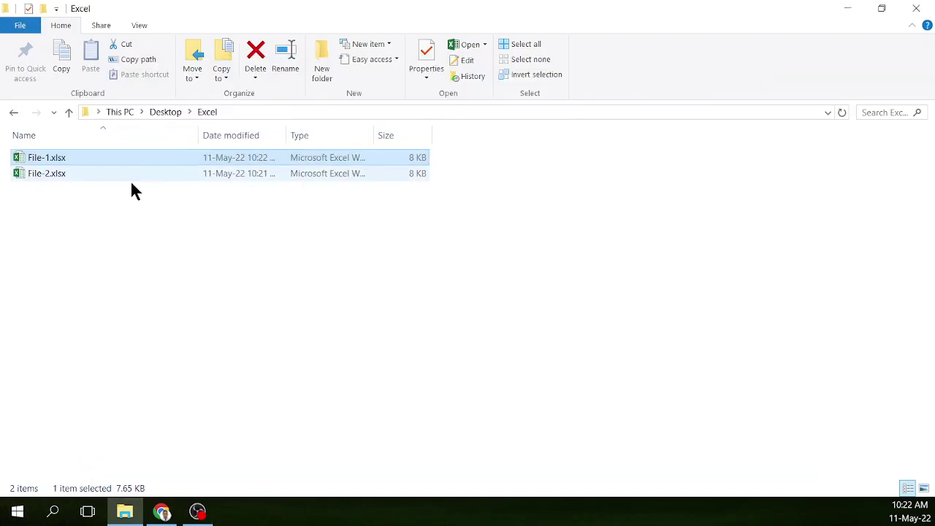
- Open File-1.xlsx from the folder, make the "Microsoft Excel" text in cell C2 red and bold, and save the workbook
{"action": "double_click", "coordinate": [56, 157]}
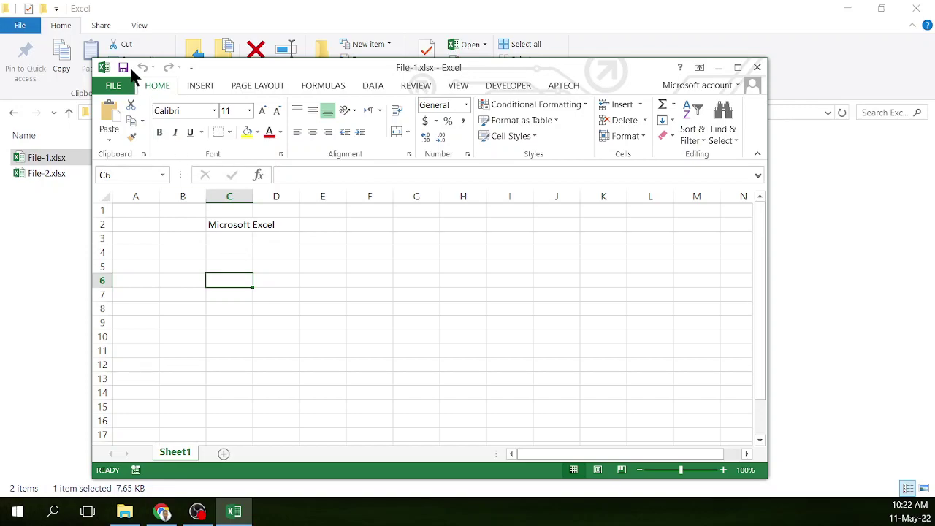
{"action": "left_click", "coordinate": [241, 250]}
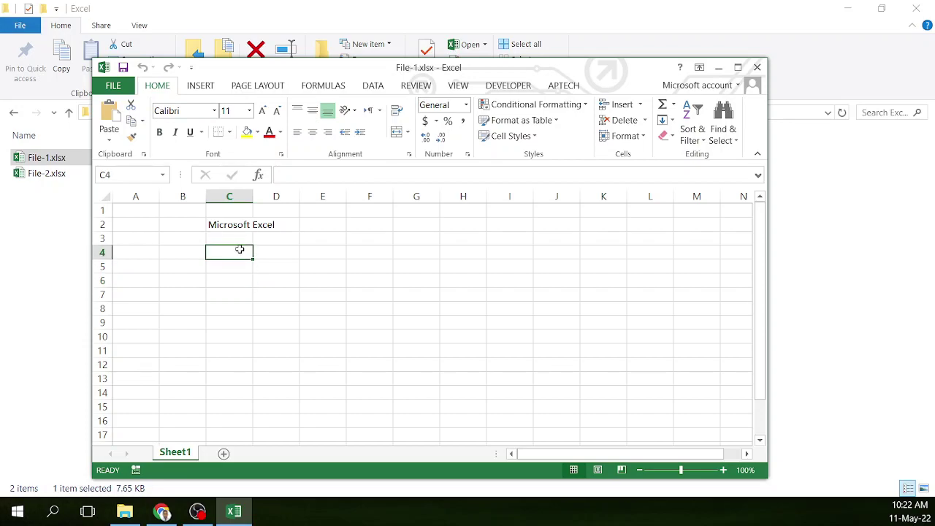
{"action": "left_click", "coordinate": [226, 225]}
{"action": "left_click", "coordinate": [267, 133]}
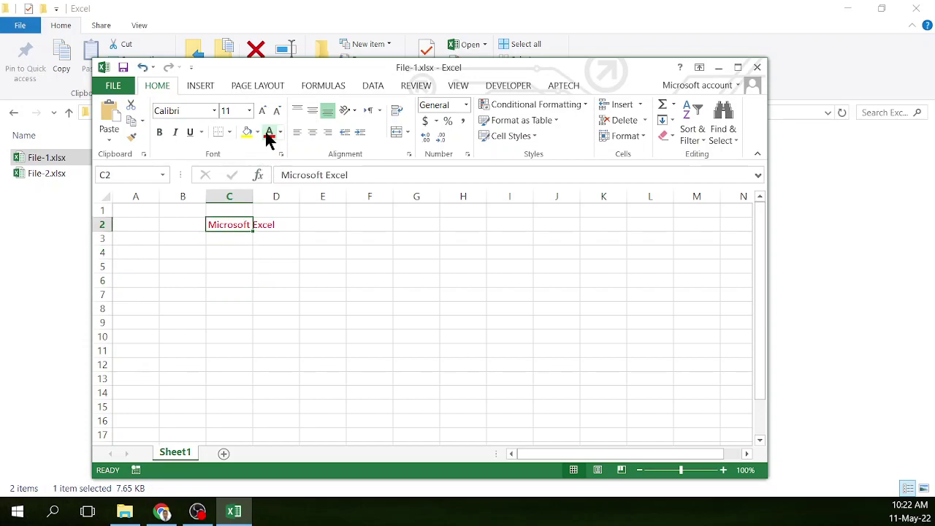
{"action": "left_click", "coordinate": [160, 134]}
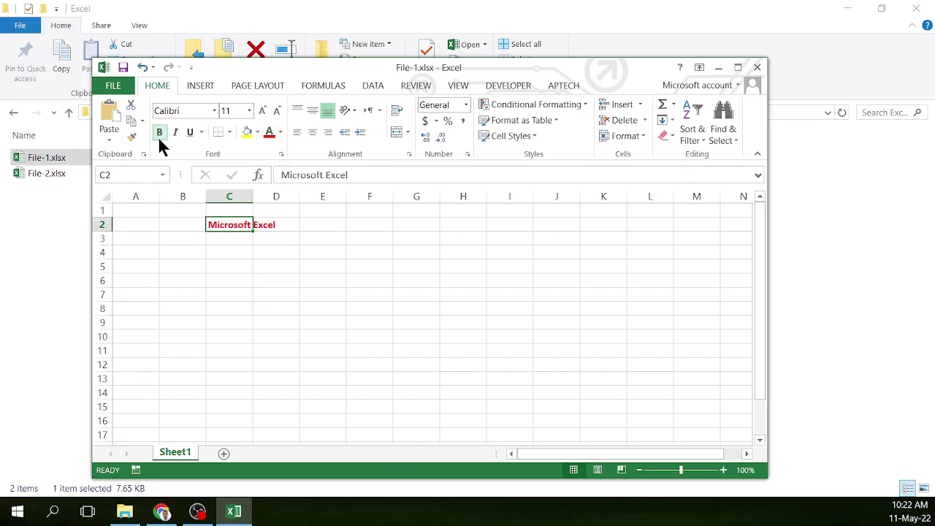
{"action": "key", "text": "ctrl+s"}
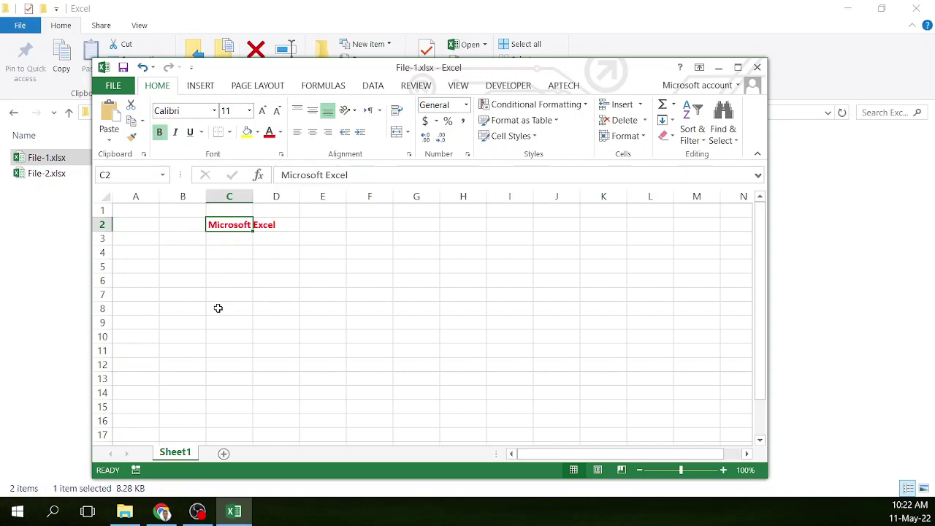
{"action": "left_click", "coordinate": [114, 86]}
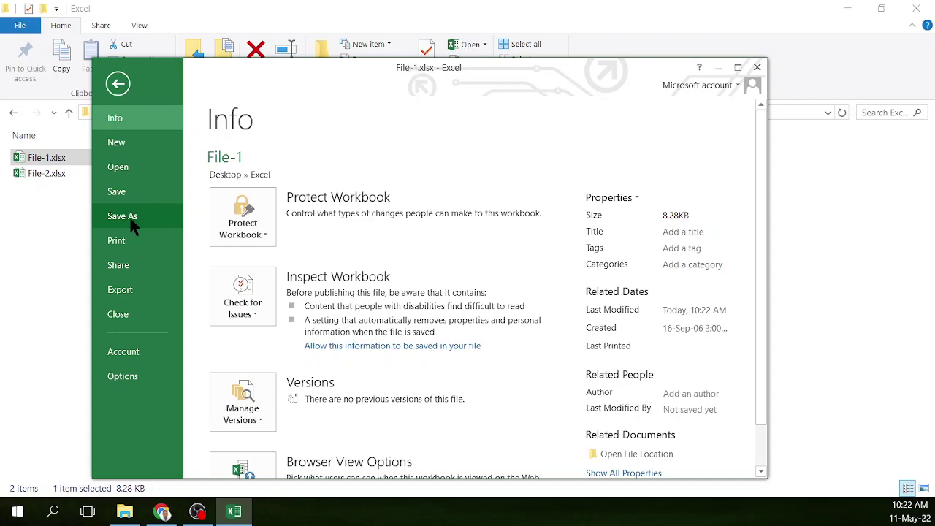
{"action": "left_click", "coordinate": [118, 81]}
{"action": "left_click", "coordinate": [268, 250]}
- Save a copy of the workbook as File-100.xlsx in the Desktop's Excel folder and close it
{"action": "left_click", "coordinate": [114, 85]}
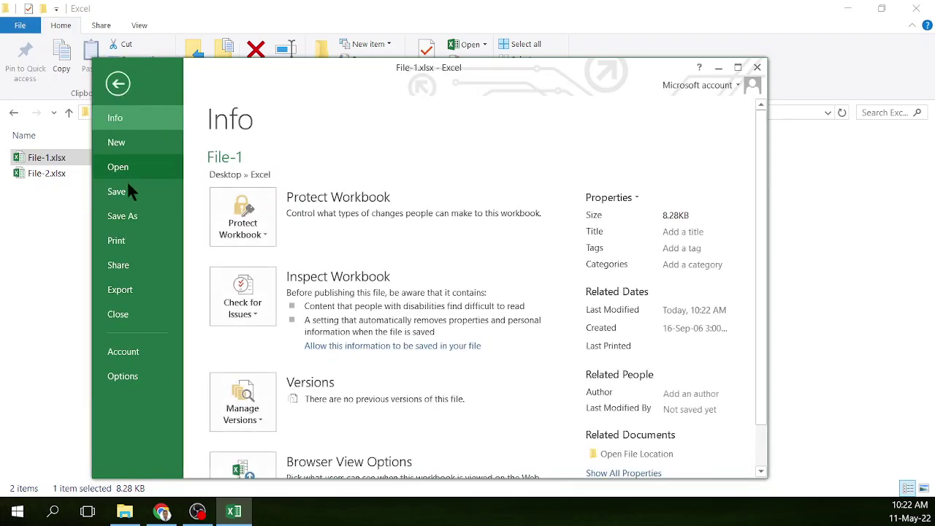
{"action": "left_click", "coordinate": [129, 217]}
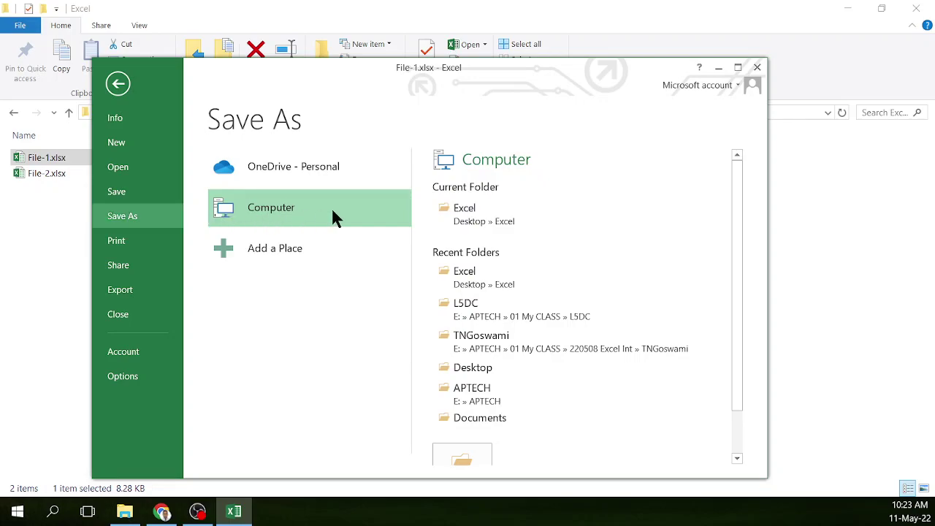
{"action": "left_click", "coordinate": [460, 219]}
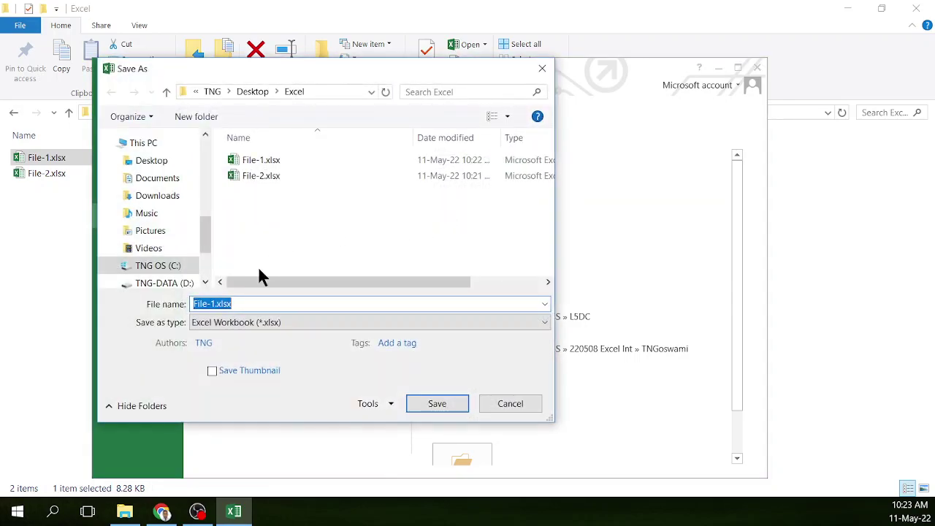
{"action": "left_click", "coordinate": [213, 304]}
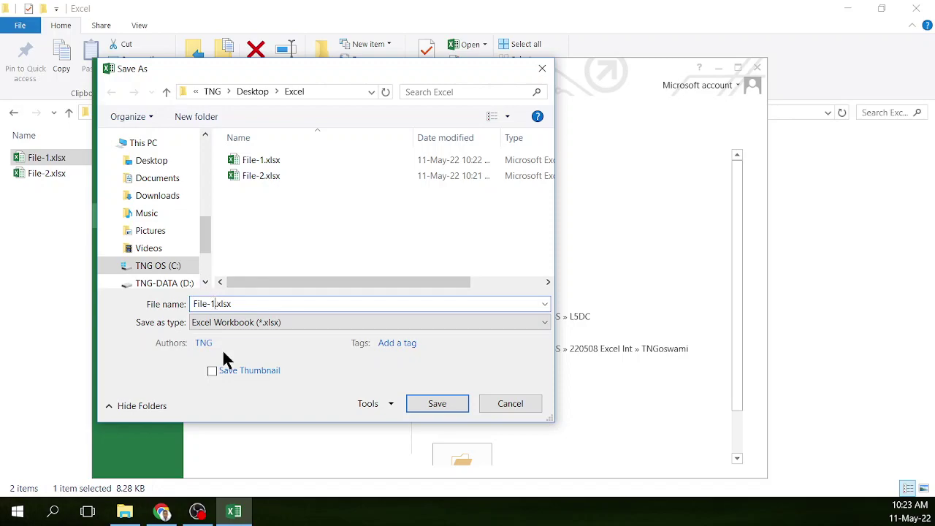
{"action": "type", "text": "00"}
{"action": "left_click", "coordinate": [439, 403]}
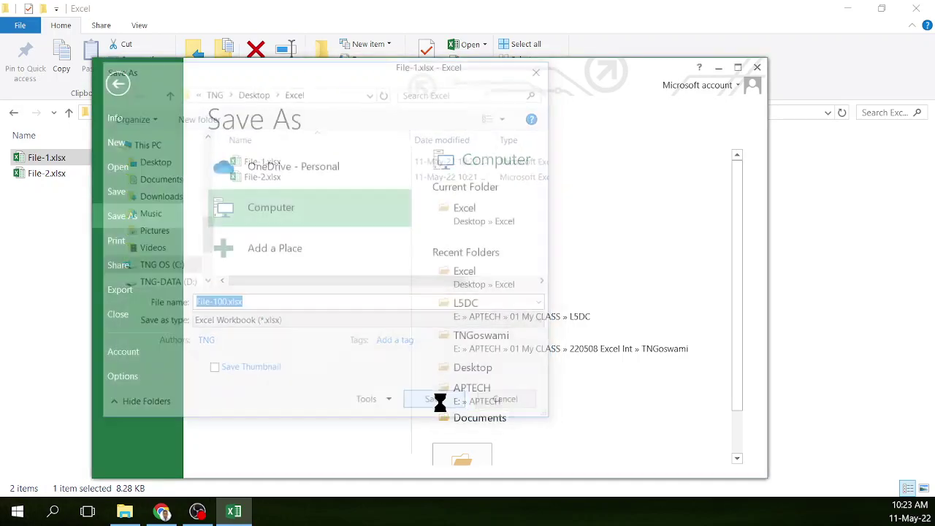
{"action": "left_click", "coordinate": [756, 67]}
{"action": "left_click", "coordinate": [66, 190]}
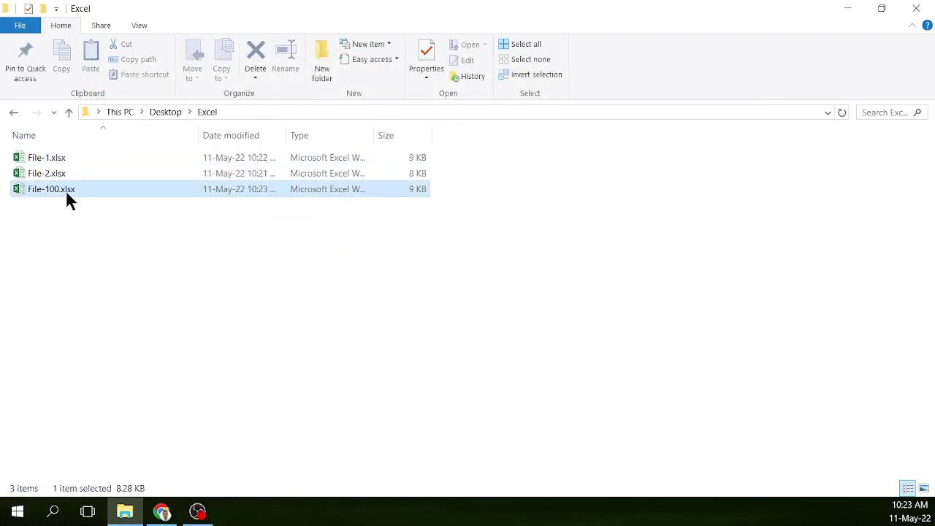
{"action": "left_click", "coordinate": [107, 286]}
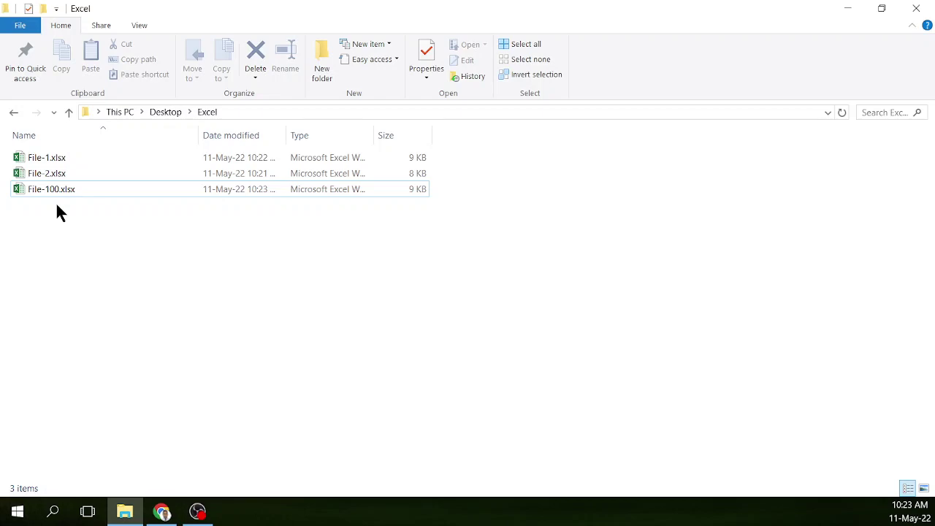
- Open File-1.xlsx again and save it in PDF format as File-10.pdf in the Desktop's Excel folder
{"action": "double_click", "coordinate": [42, 160]}
{"action": "left_click_drag", "start_coordinate": [206, 256], "coordinate": [207, 268]}
{"action": "left_click", "coordinate": [217, 290]}
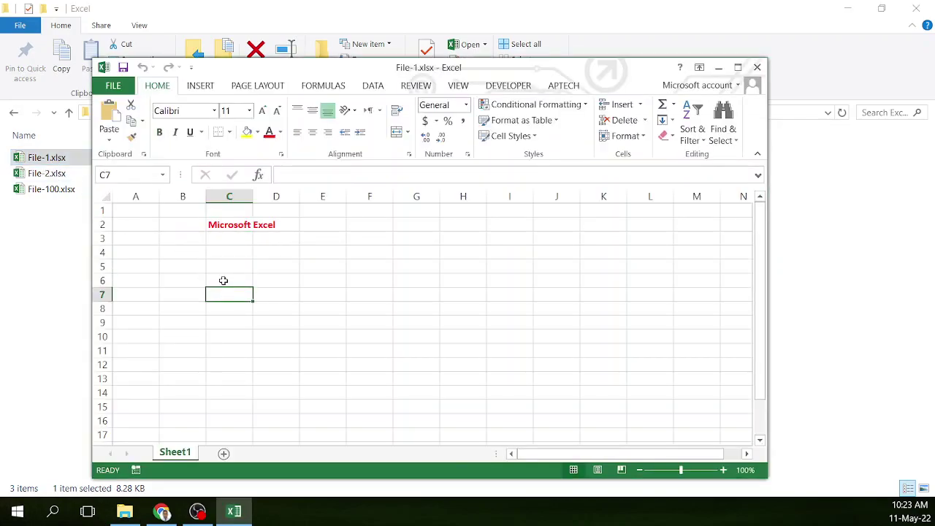
{"action": "left_click", "coordinate": [219, 276]}
{"action": "left_click", "coordinate": [115, 87]}
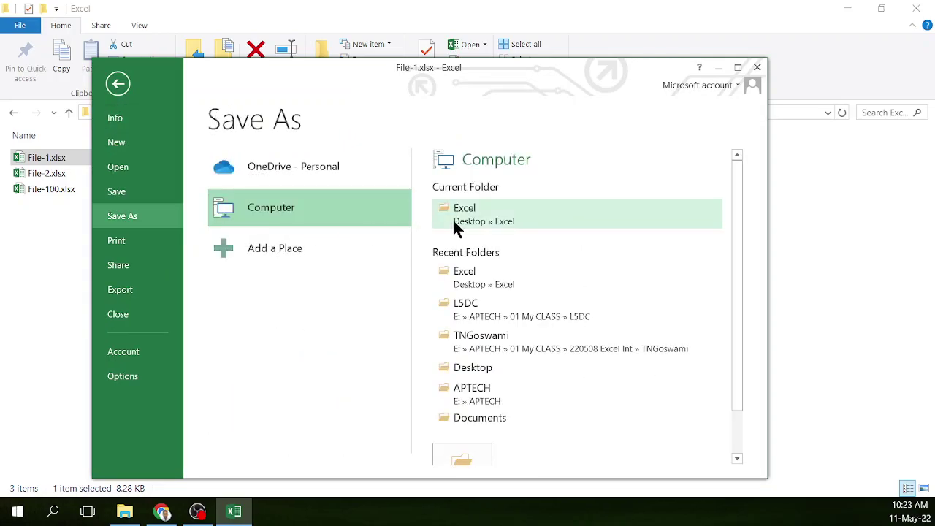
{"action": "left_click", "coordinate": [447, 216]}
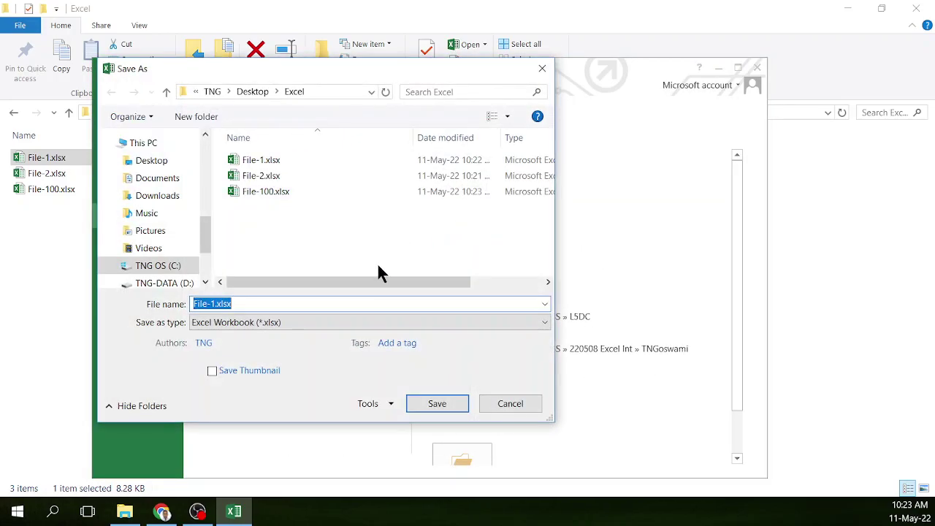
{"action": "left_click", "coordinate": [216, 307]}
{"action": "type", "text": "0"}
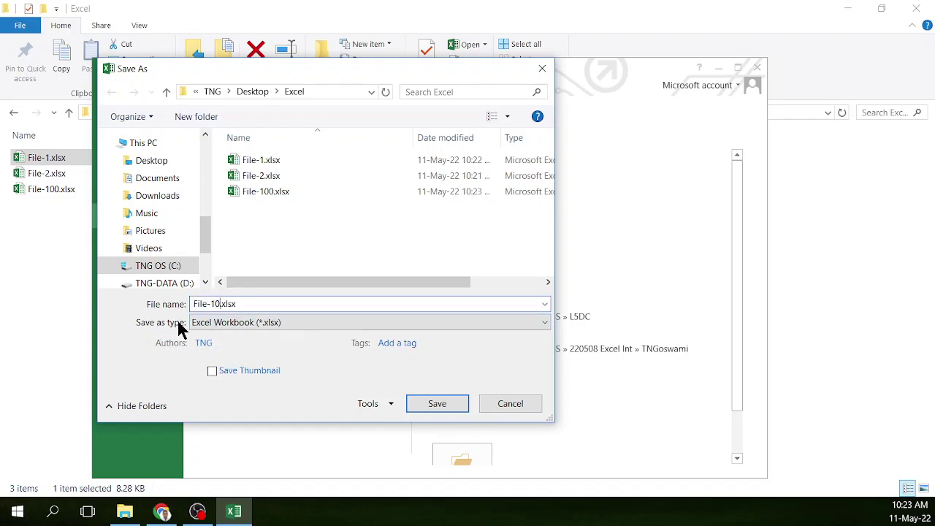
{"action": "left_click", "coordinate": [216, 322]}
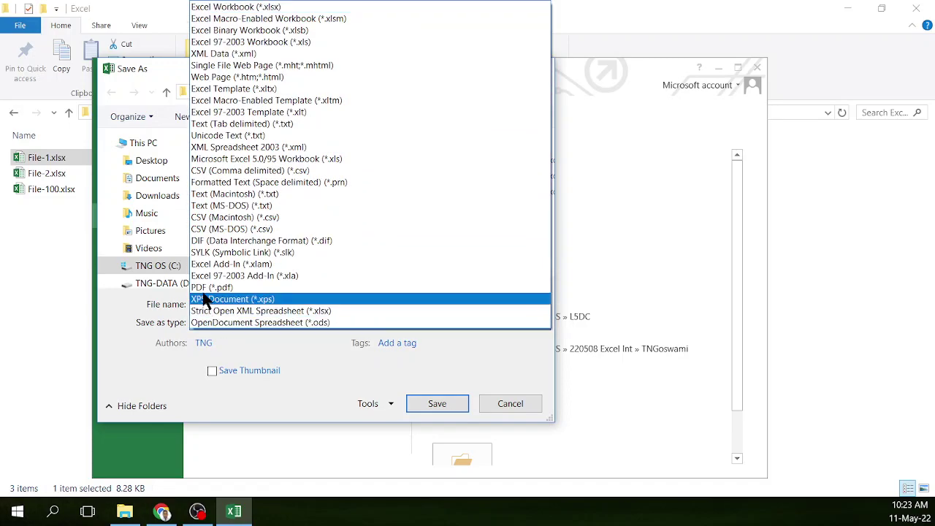
{"action": "left_click", "coordinate": [212, 288]}
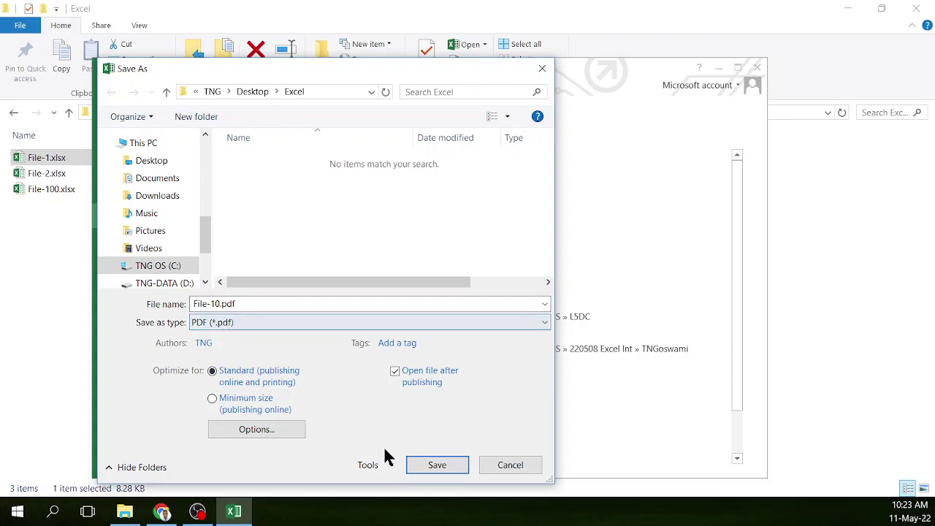
{"action": "left_click", "coordinate": [437, 465]}
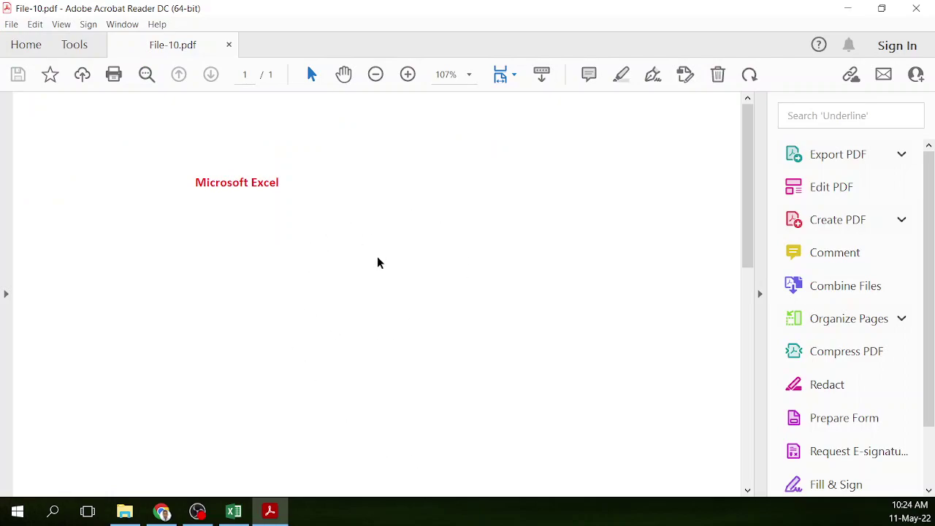
- Close the published PDF, and close the File-1.xlsx workbook with its changes saved
{"action": "left_click", "coordinate": [916, 11]}
{"action": "left_click", "coordinate": [756, 67]}
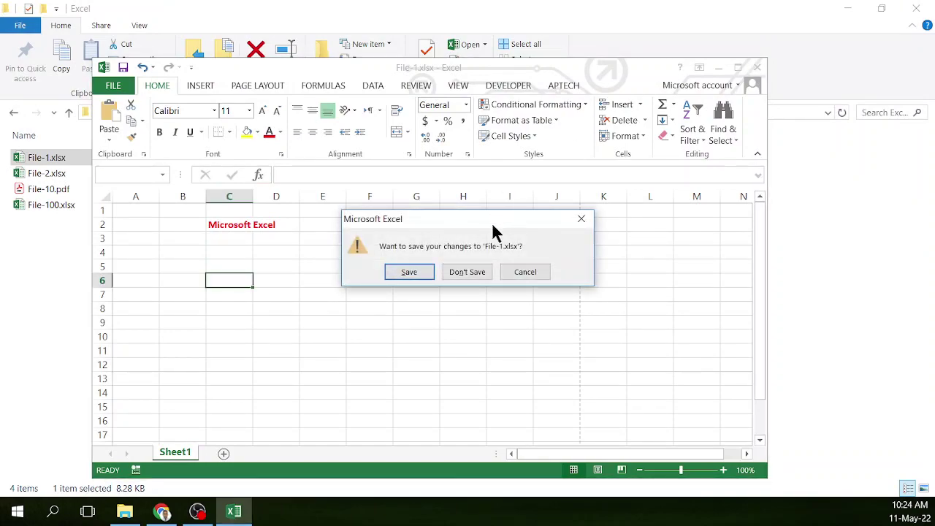
{"action": "left_click", "coordinate": [408, 272]}
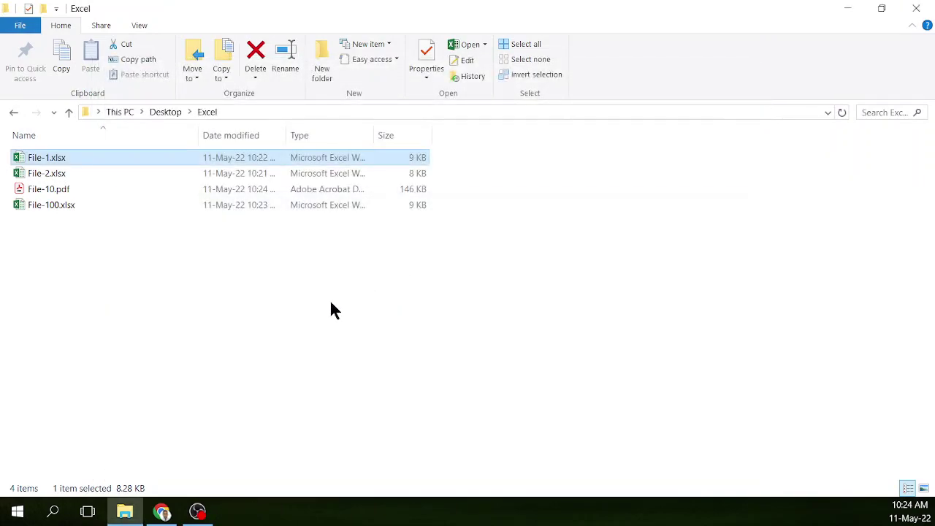
{"action": "left_click", "coordinate": [45, 192]}
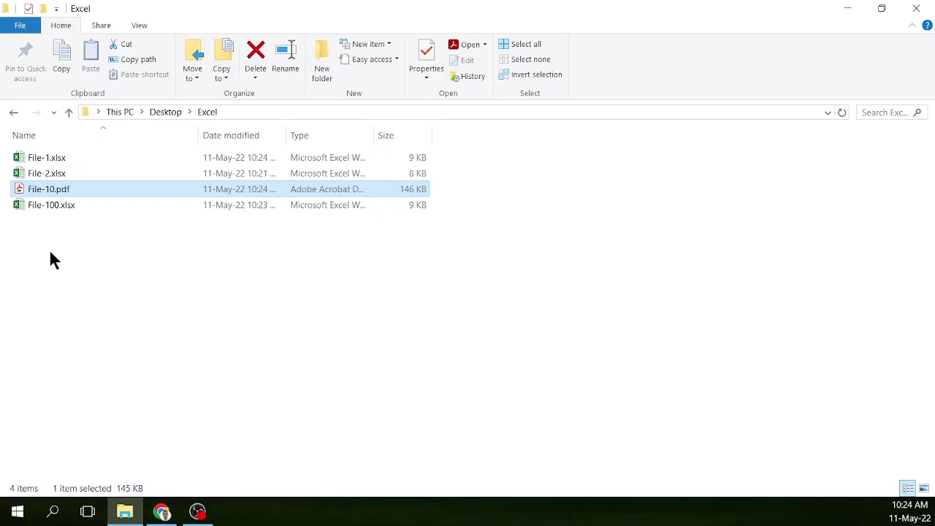
{"action": "left_click", "coordinate": [85, 282]}
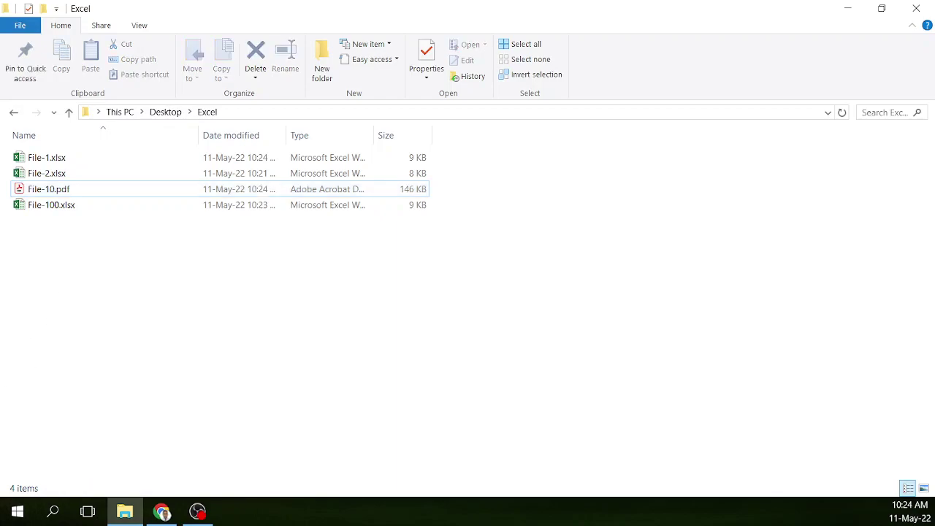